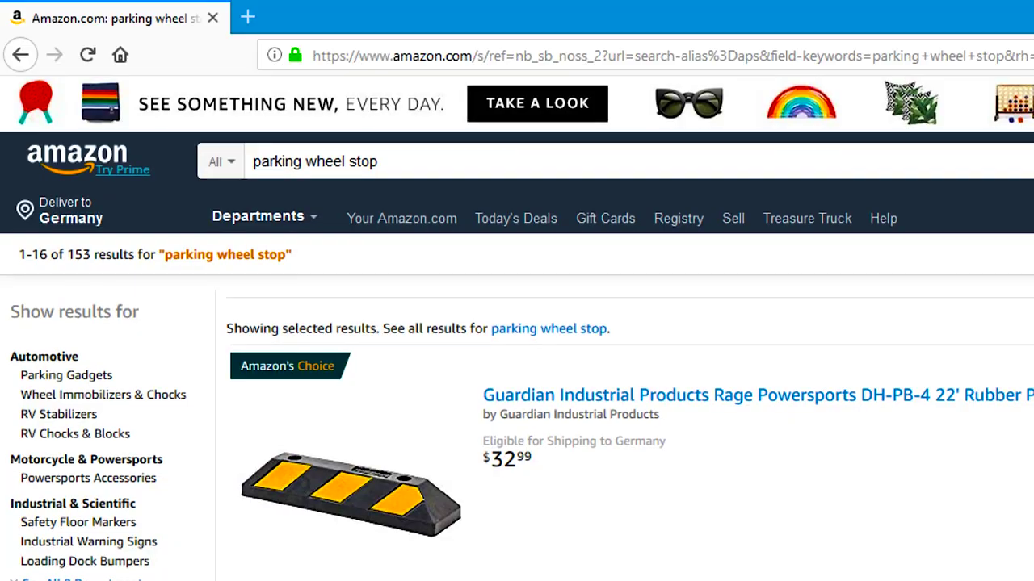
- Scroll down through the Amazon 'parking wheel stop' search results
scroll(517, 323, "down", 5)
scroll(516, 323, "down", 3)
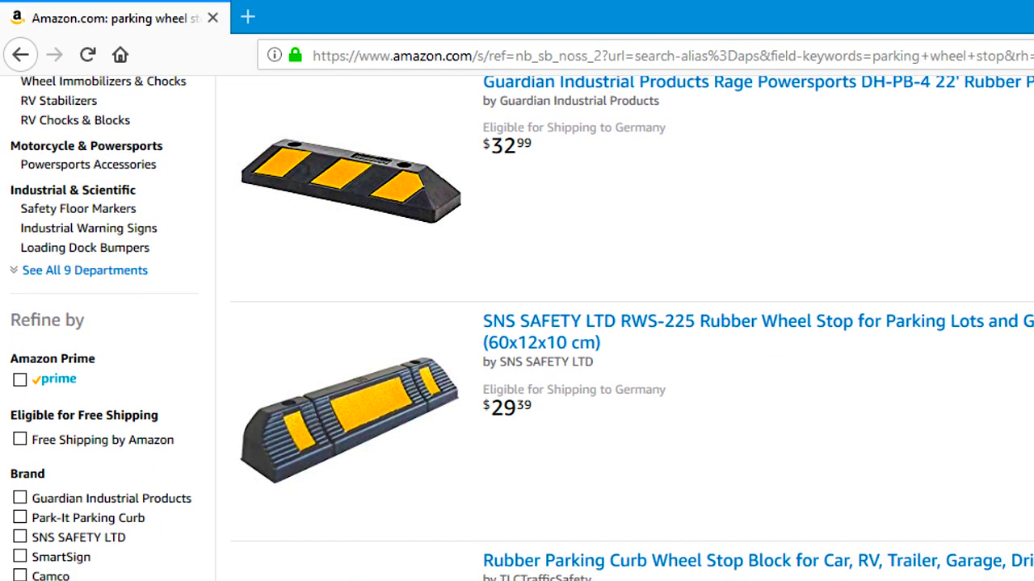
scroll(517, 323, "down", 3)
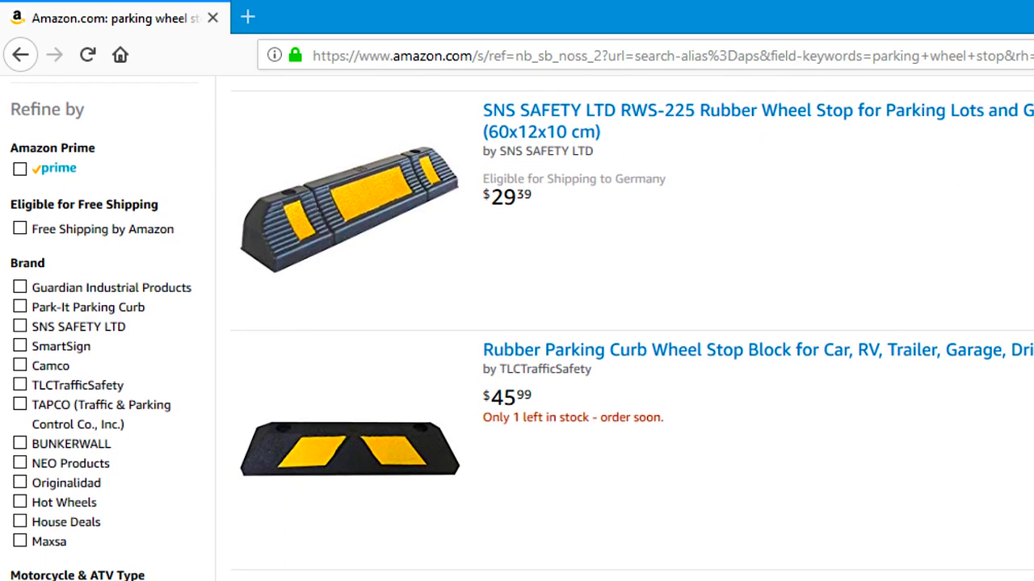
scroll(517, 323, "down", 2)
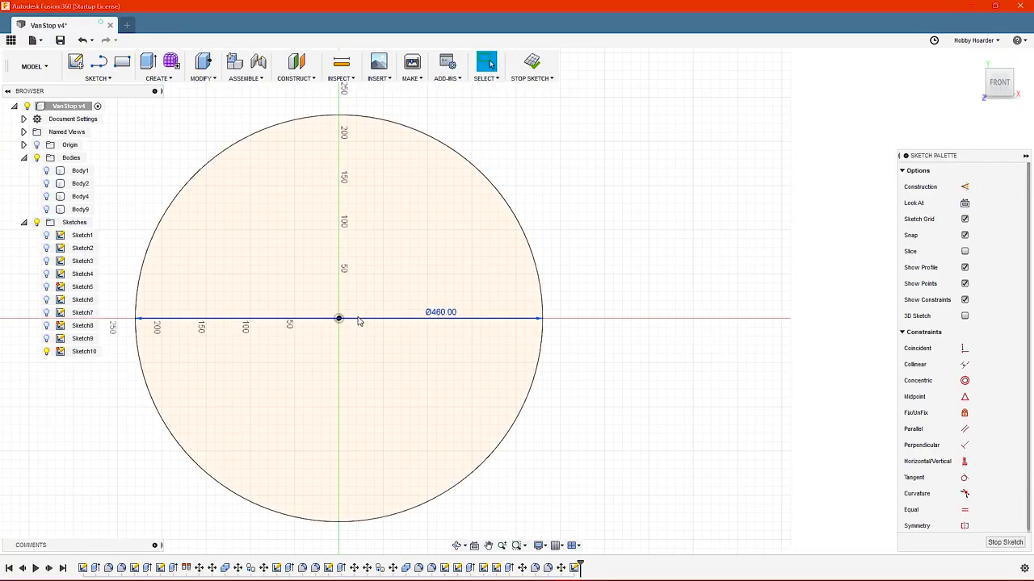
- Draw a long horizontal base line just under the circle
left_click(97, 78)
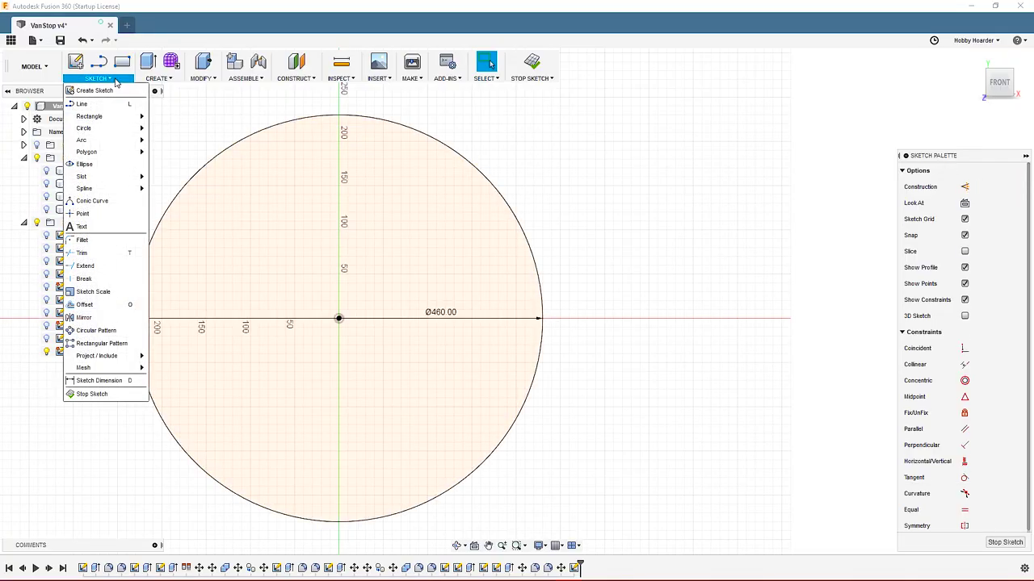
left_click(111, 105)
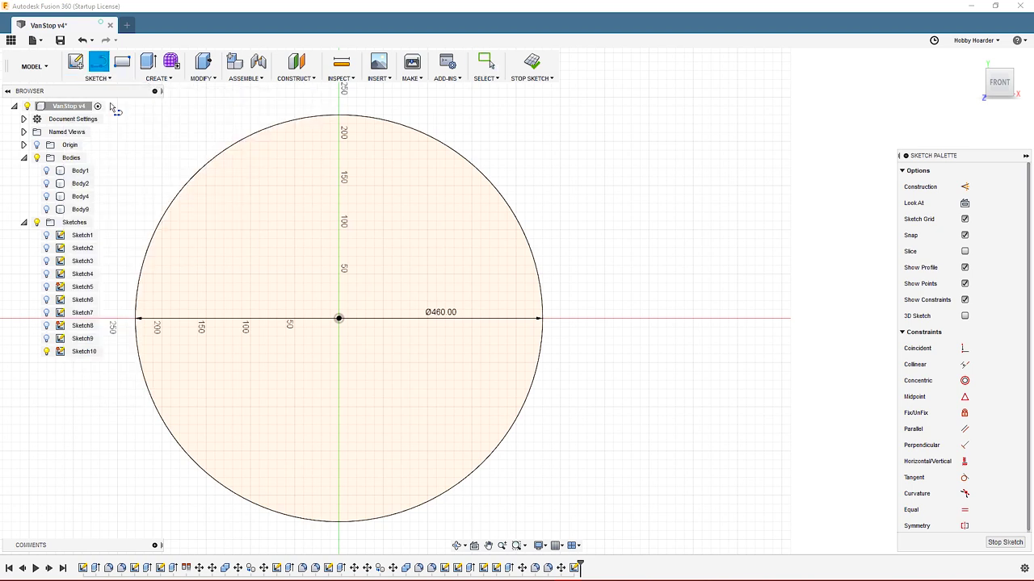
left_click(162, 522)
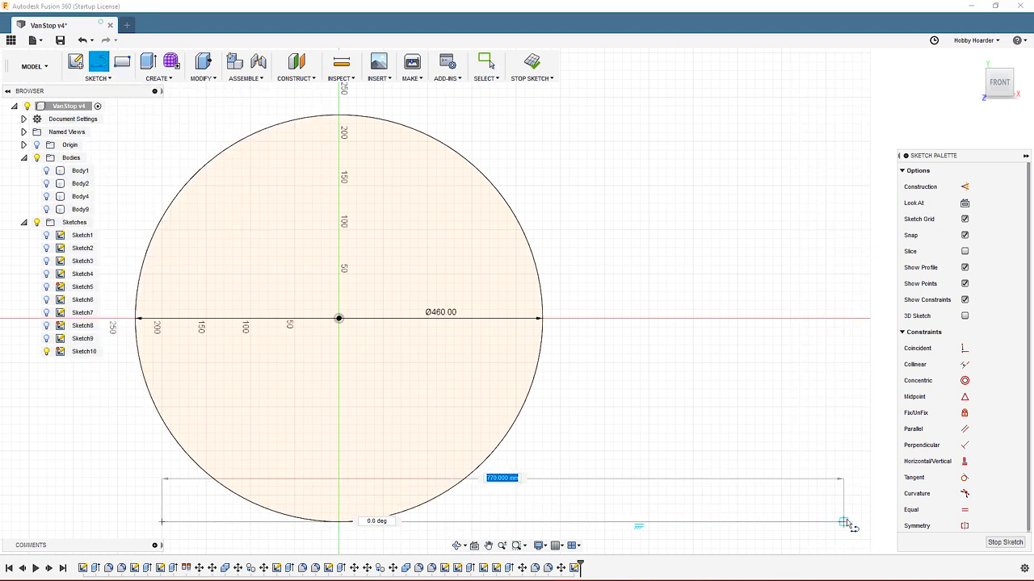
left_click(852, 522)
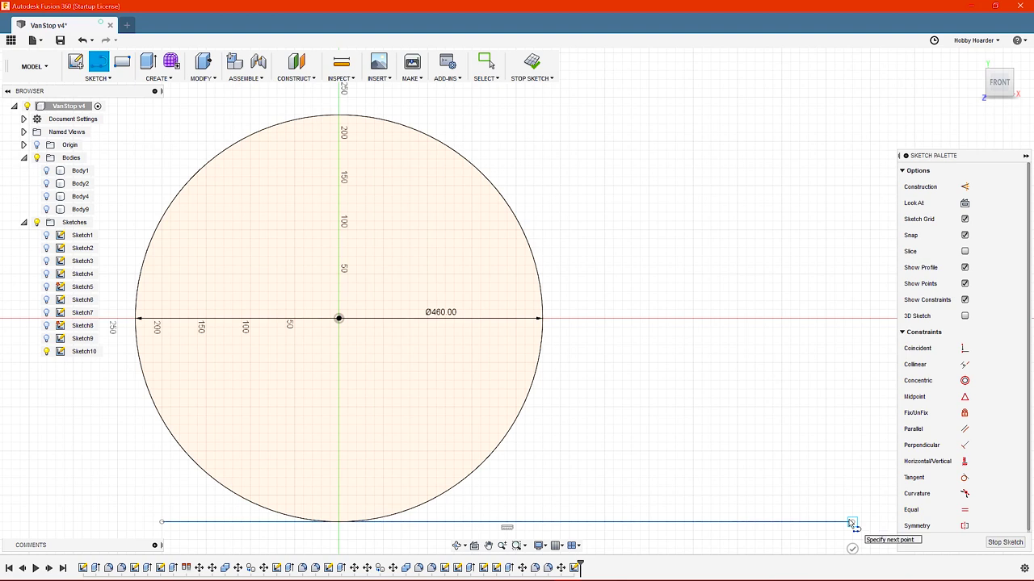
scroll(852, 523, "up", 5)
key("Escape")
- Draw a closed block profile with a sloped edge along the arc, flat top and two vertical sides
left_click(327, 292)
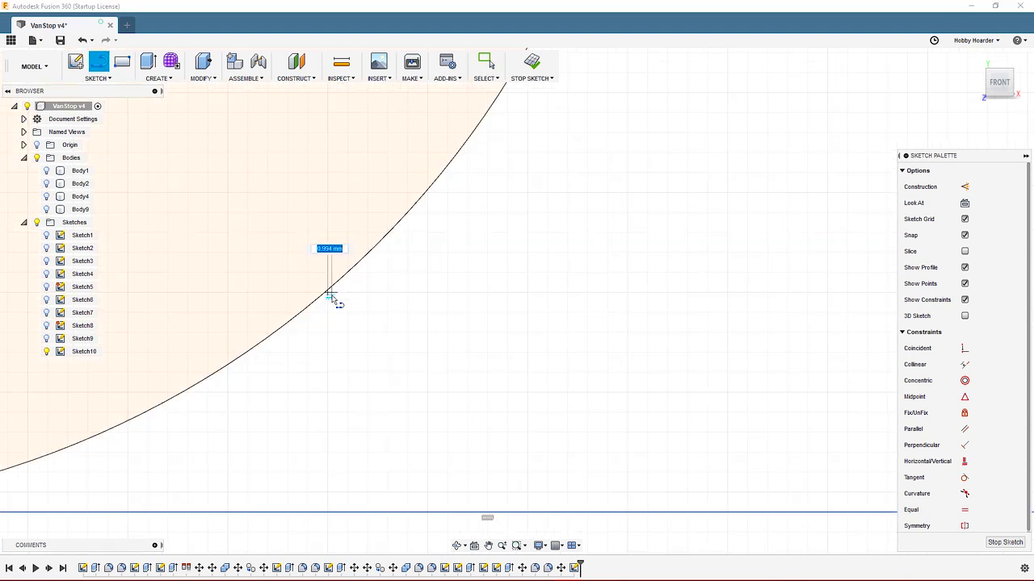
left_click(487, 114)
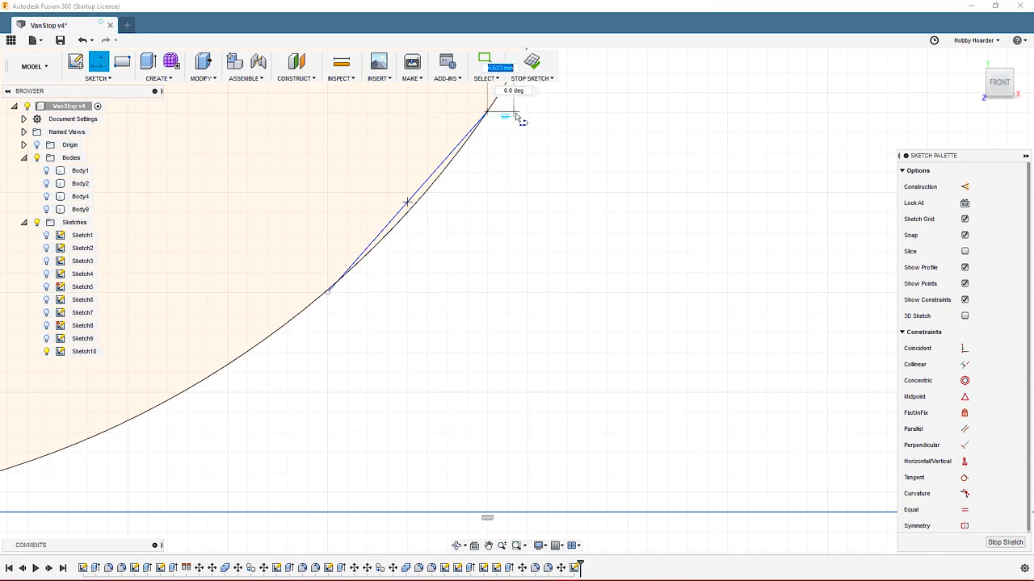
left_click(608, 111)
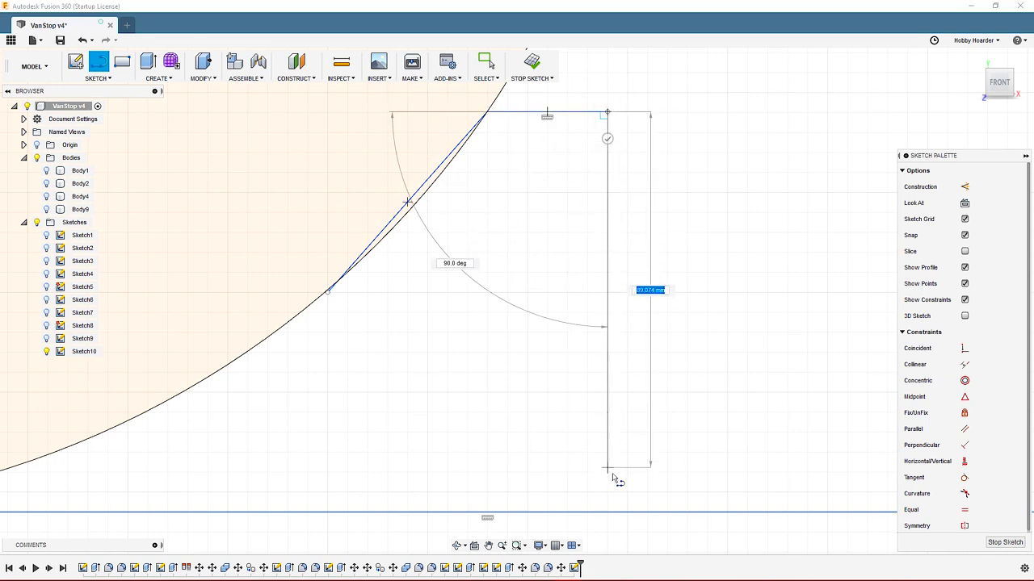
double_click(627, 512)
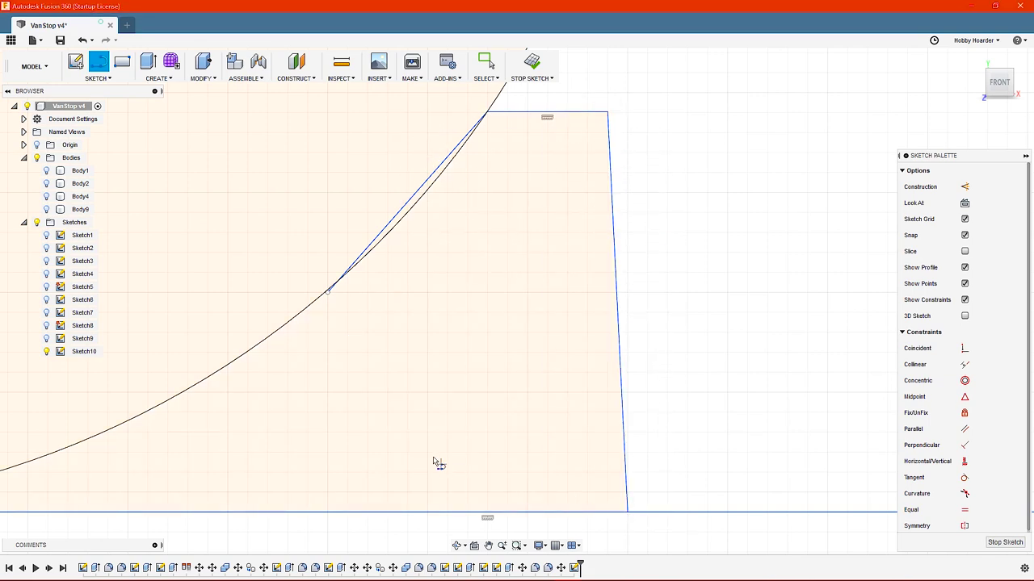
left_click(329, 294)
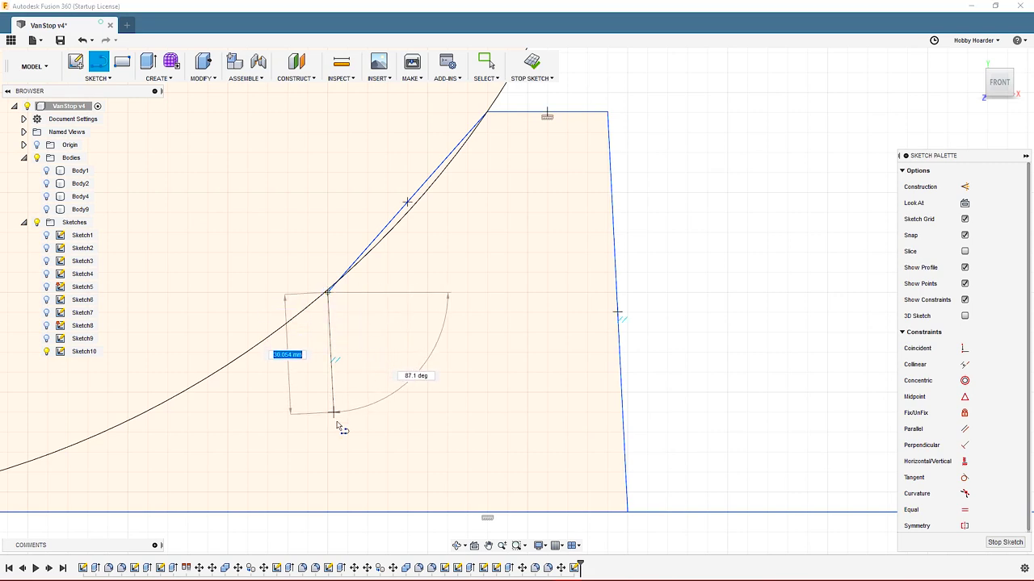
double_click(328, 511)
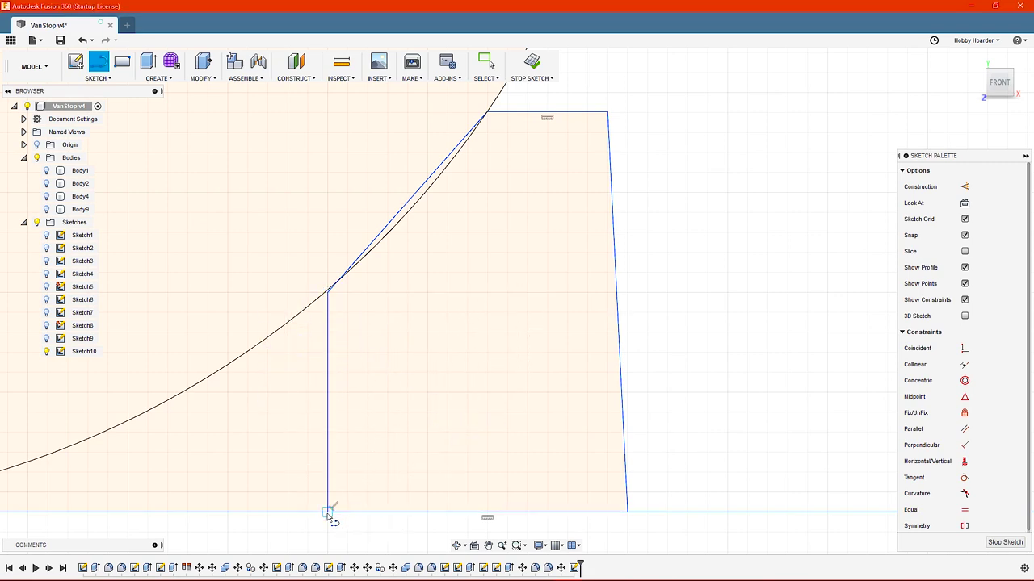
key("Escape")
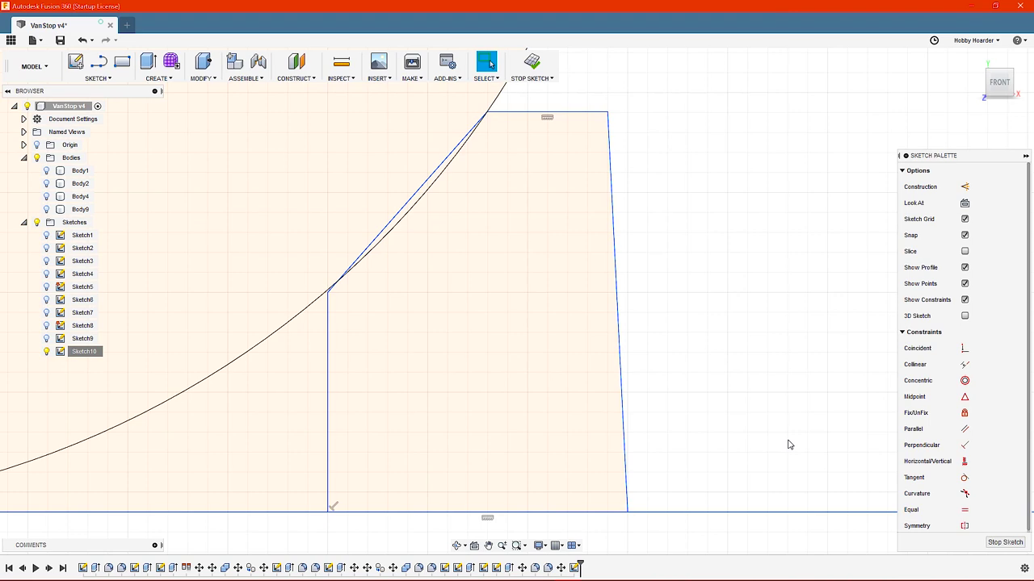
- Extrude the block profile 230 mm into new solid Body11 and view it in 3D
left_click(536, 391)
key("e")
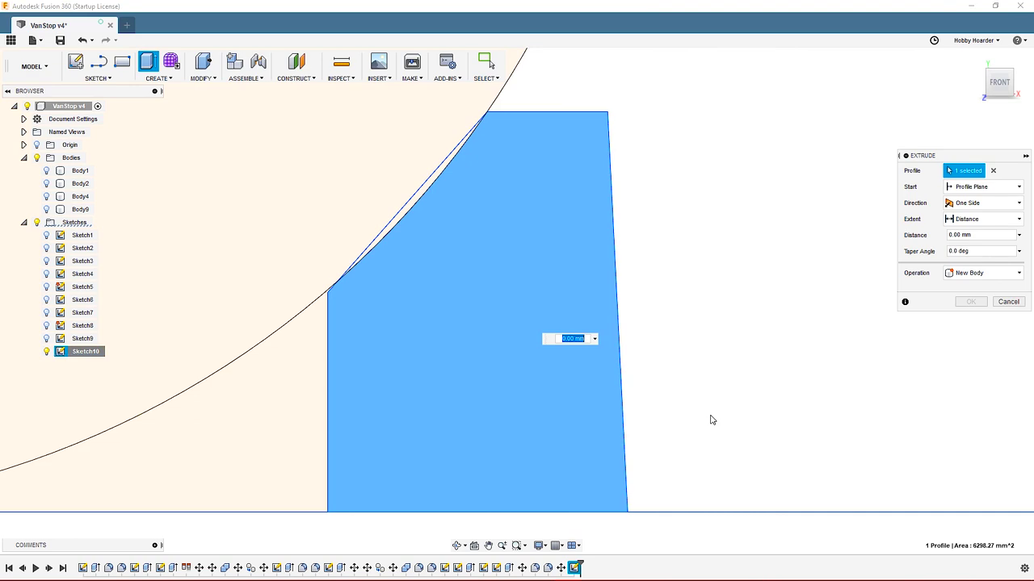
key("Return")
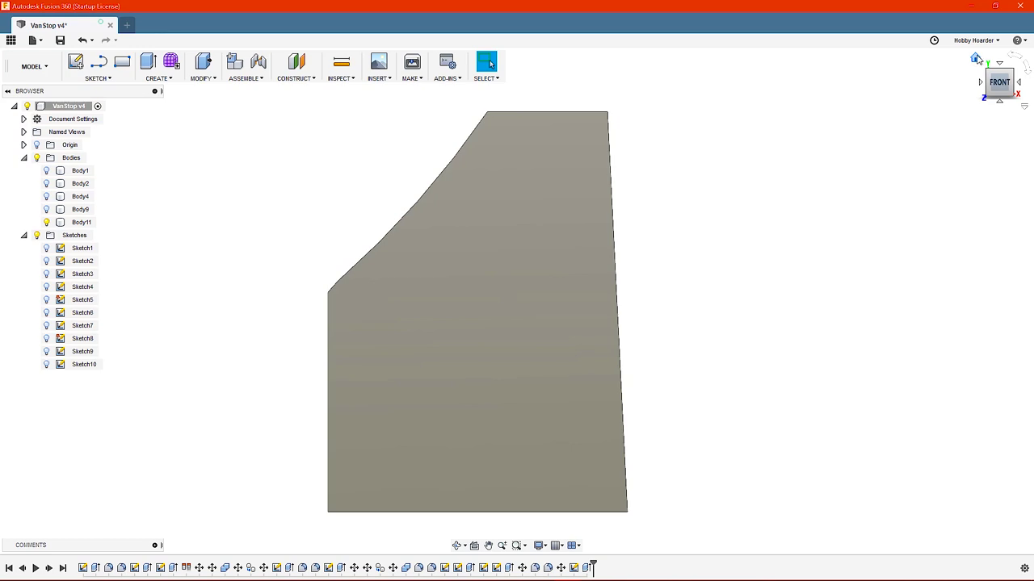
left_click(975, 57)
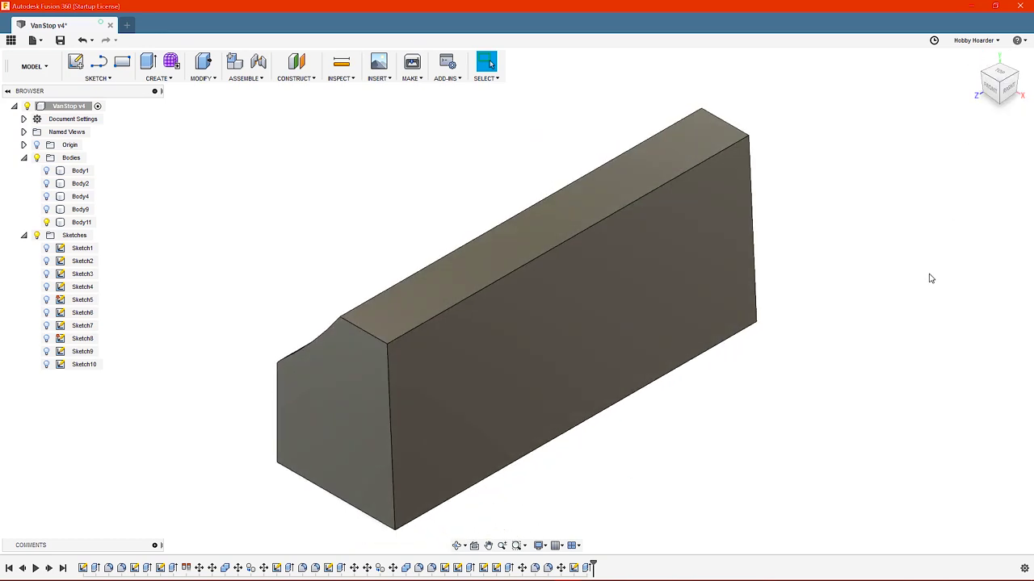
scroll(646, 511, "down", 5)
left_click(46, 209)
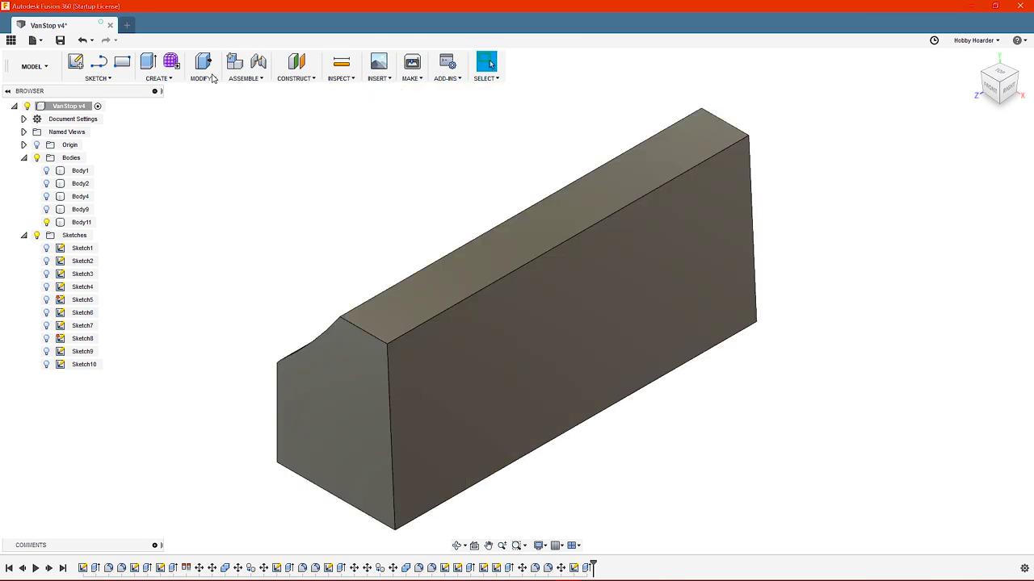
- Round the long top edge and an end top edge with 5 mm fillets
left_click(212, 77)
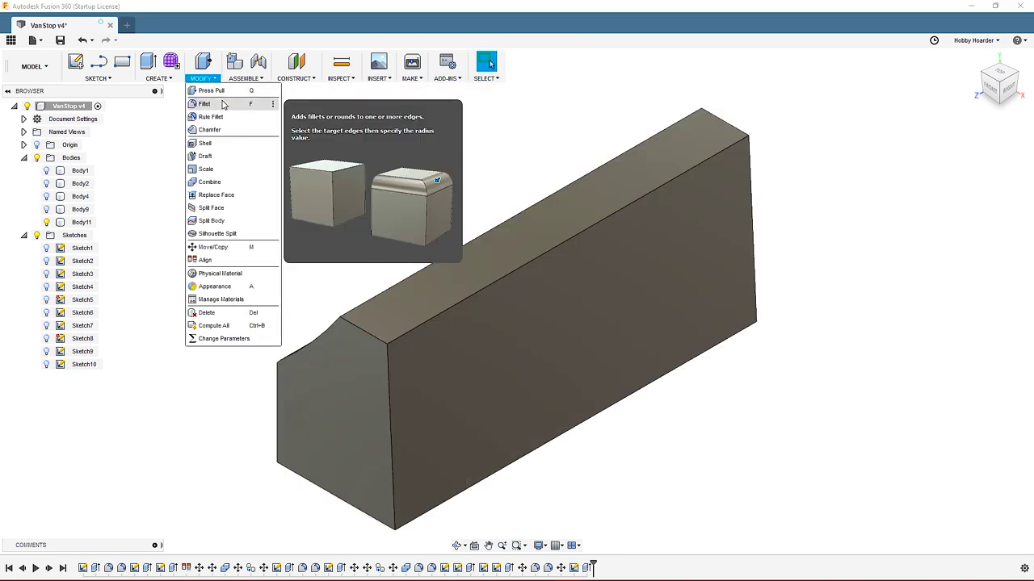
left_click(205, 104)
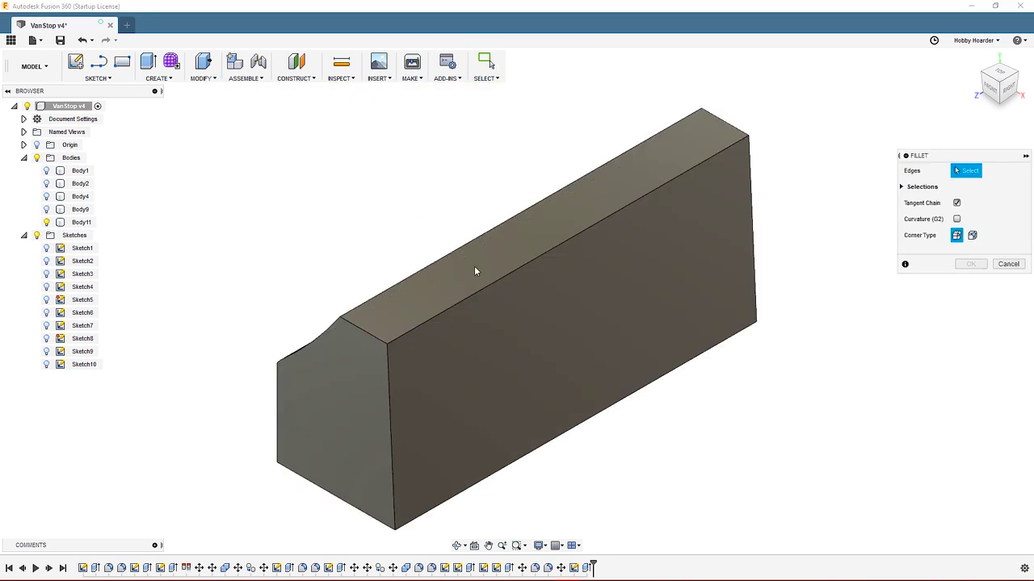
left_click(517, 273)
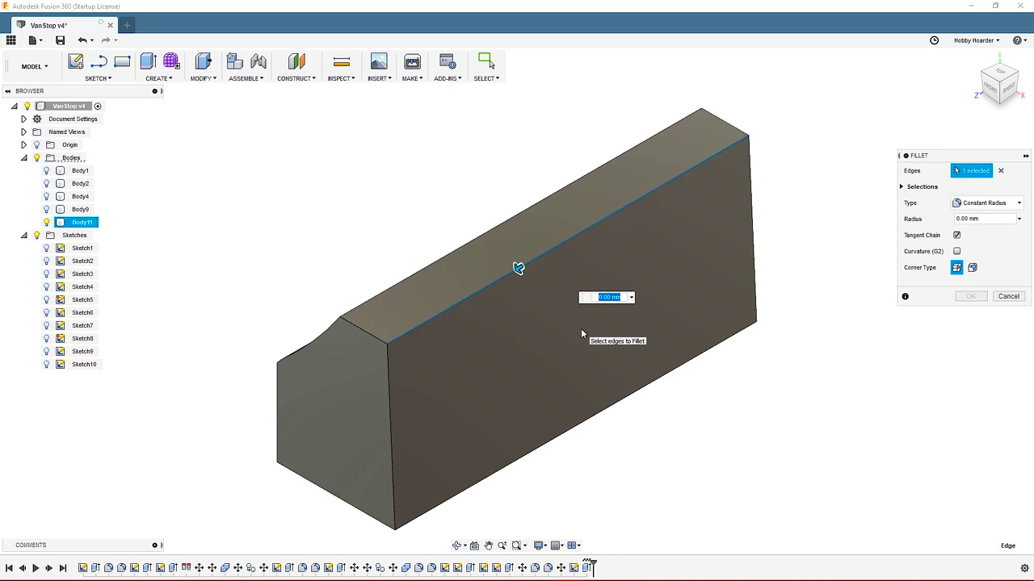
type("5")
key("Return")
middle_click_drag(580, 334, 500, 291, "shift")
key("f")
left_click(358, 140)
key("Return")
- Fillet the top ridge, left corner edge and both vertical edges at 5 mm
key("Return")
middle_click_drag(953, 134, 934, 221, "shift")
key("f")
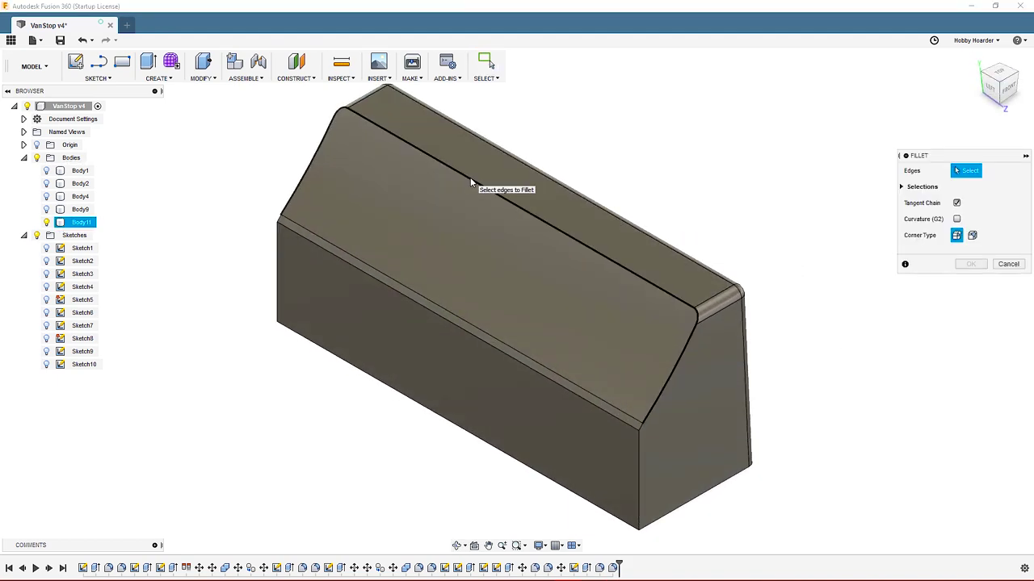
left_click(471, 182)
left_click(508, 207)
left_click(509, 206)
left_click(277, 225)
left_click(637, 452)
left_click(275, 298)
type("5")
key("Return")
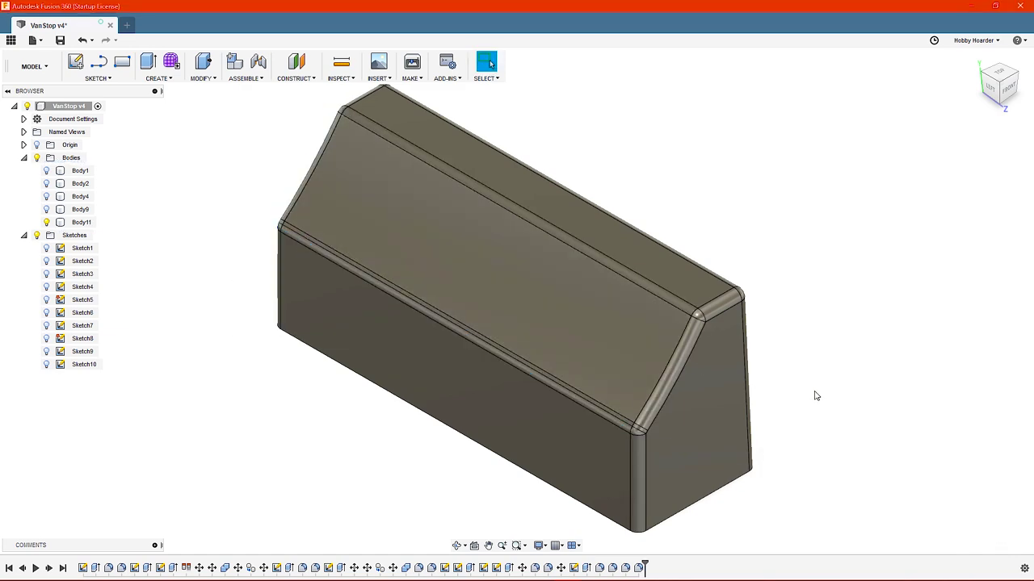
middle_click_drag(793, 412, 470, 411, "shift")
middle_click_drag(299, 396, 376, 460, "shift")
- Return the view to the standard isometric orientation
key("F6")
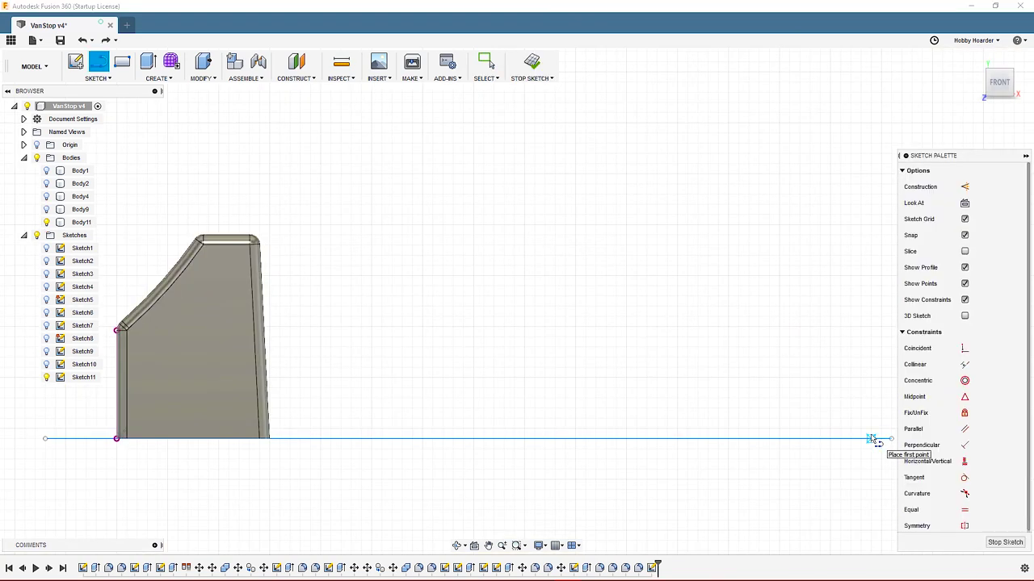
- Draw the small tapered block profile with a 40 mm top edge and confirm its 5 mm fillet
left_click(873, 439)
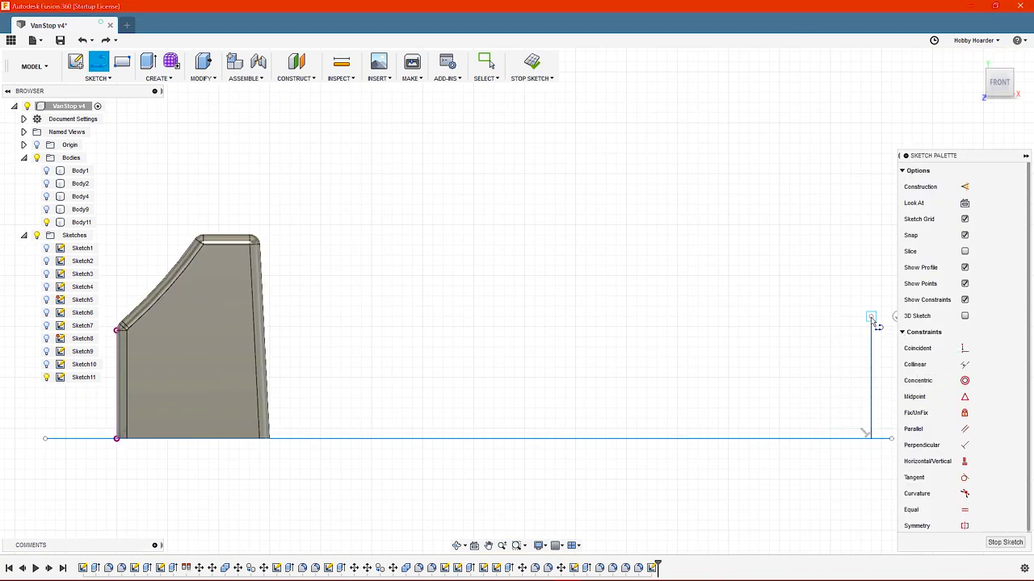
left_click(872, 317)
left_click(790, 319)
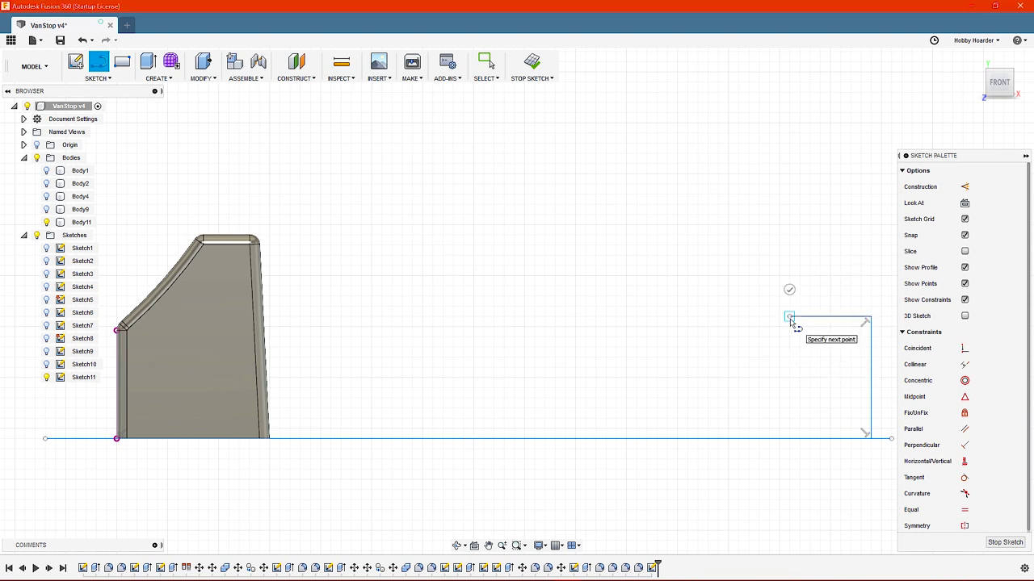
left_click(769, 438)
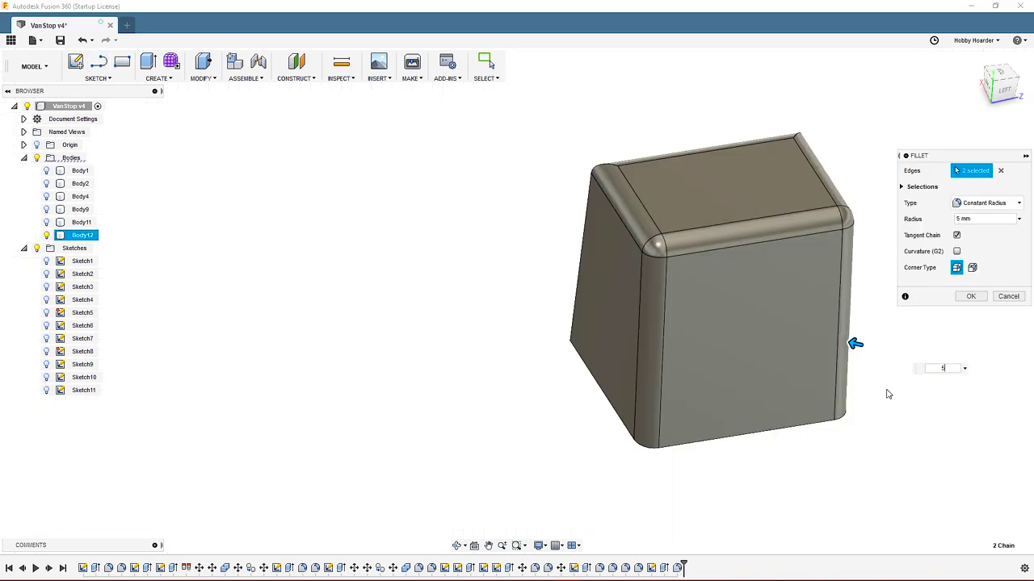
key("Return")
mouse_move(832, 436)
middle_mouse_down("shift")
mouse_move(735, 460)
mouse_move(692, 455)
mouse_move(654, 434)
mouse_move(663, 440)
middle_mouse_up("shift")
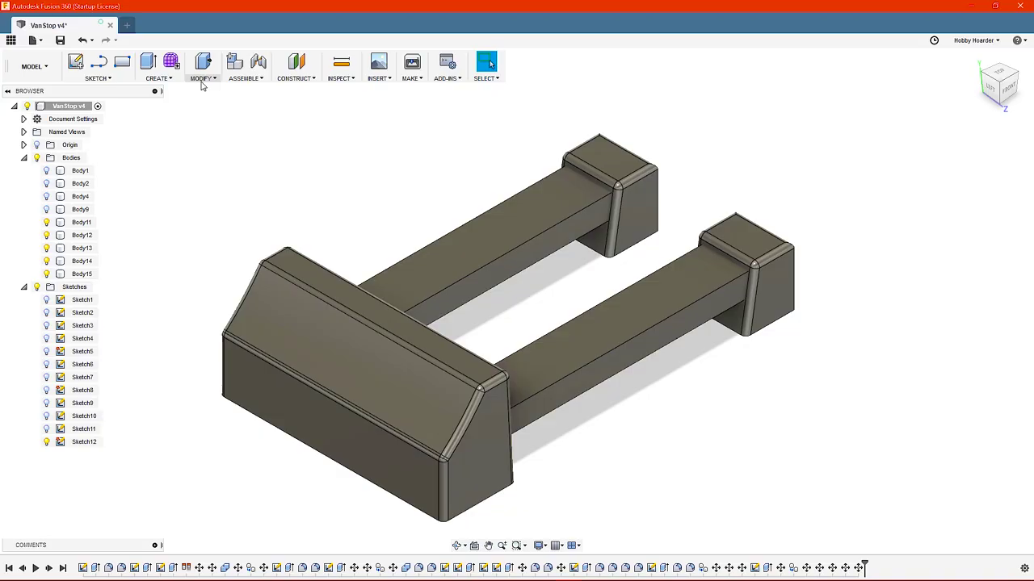
- Cut the beam's slot into the first small block with a Combine Cut operation
left_click(201, 79)
left_click(233, 182)
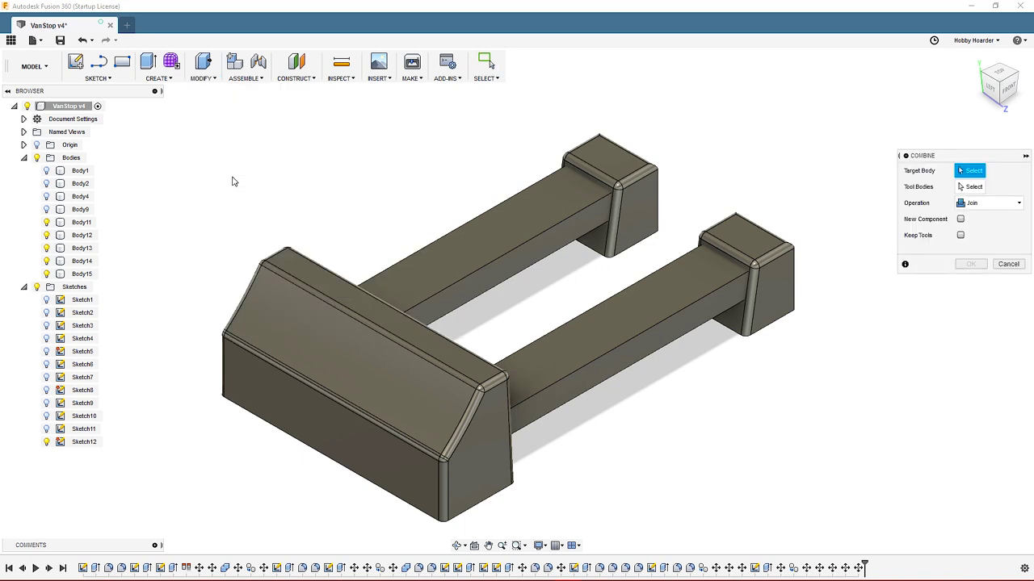
left_click(612, 165)
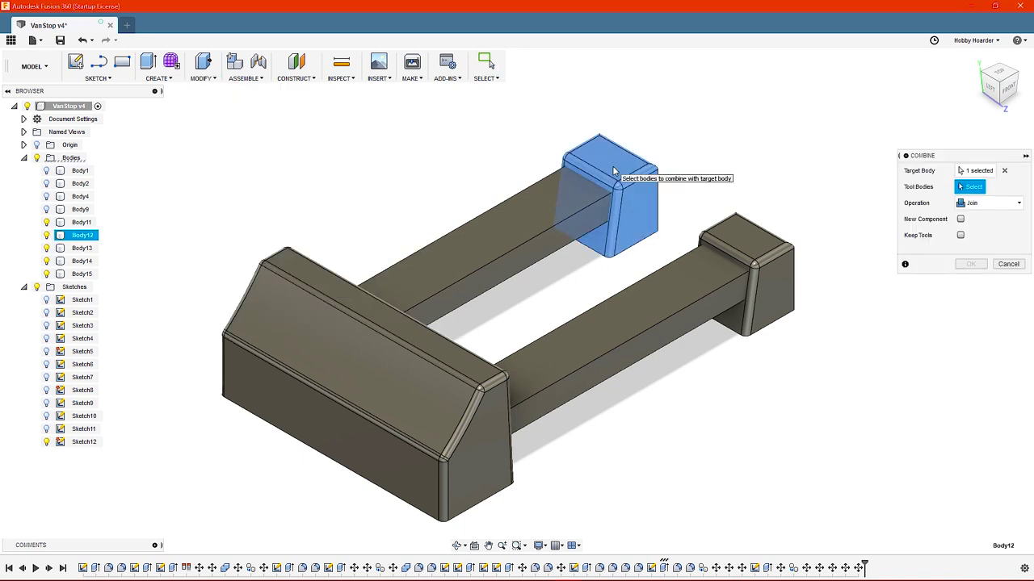
left_click(529, 211)
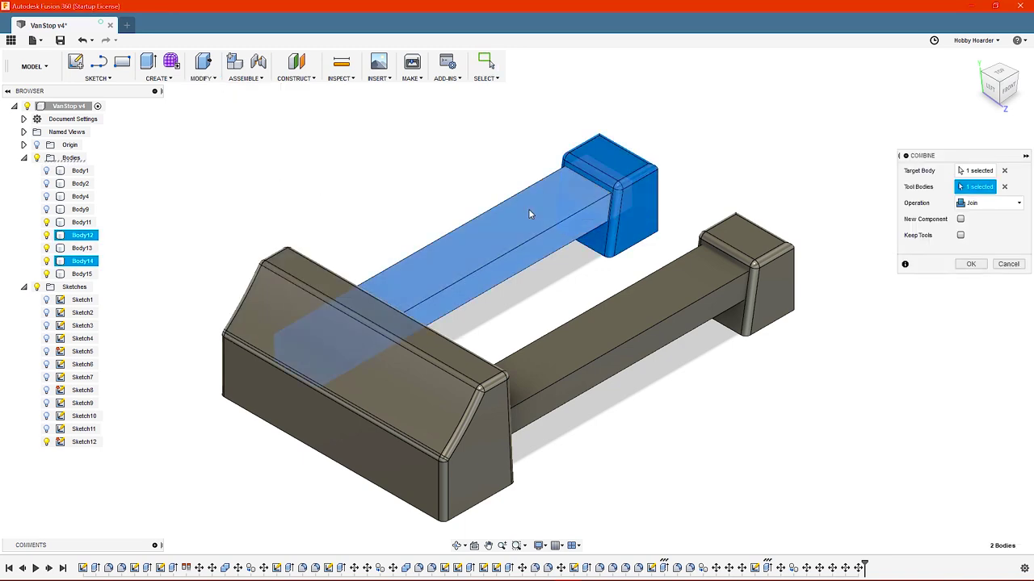
left_click(989, 203)
left_click(974, 231)
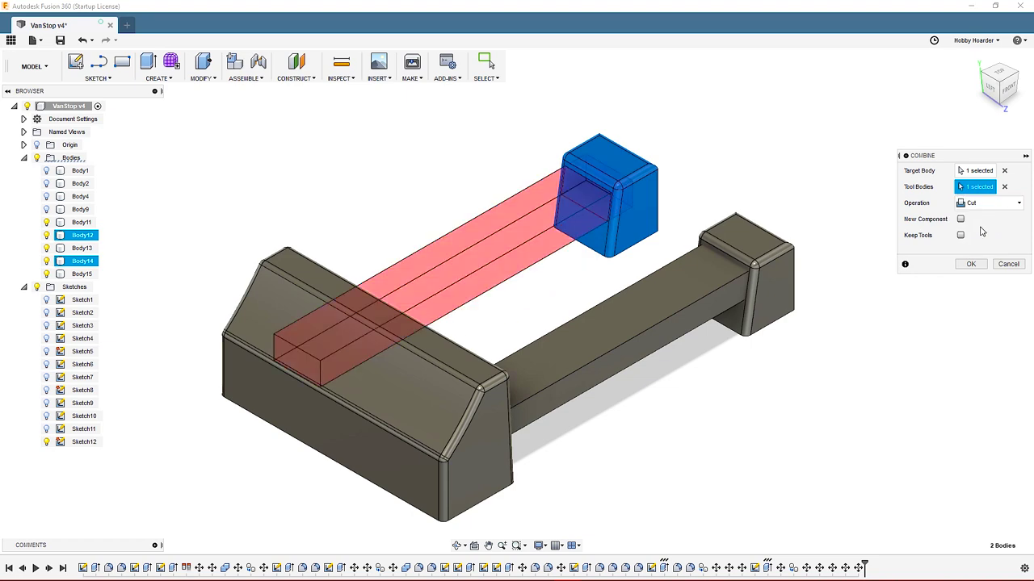
left_click(971, 264)
- Cut the second beam's slot into the other end block the same way
key("Return")
left_click(751, 242)
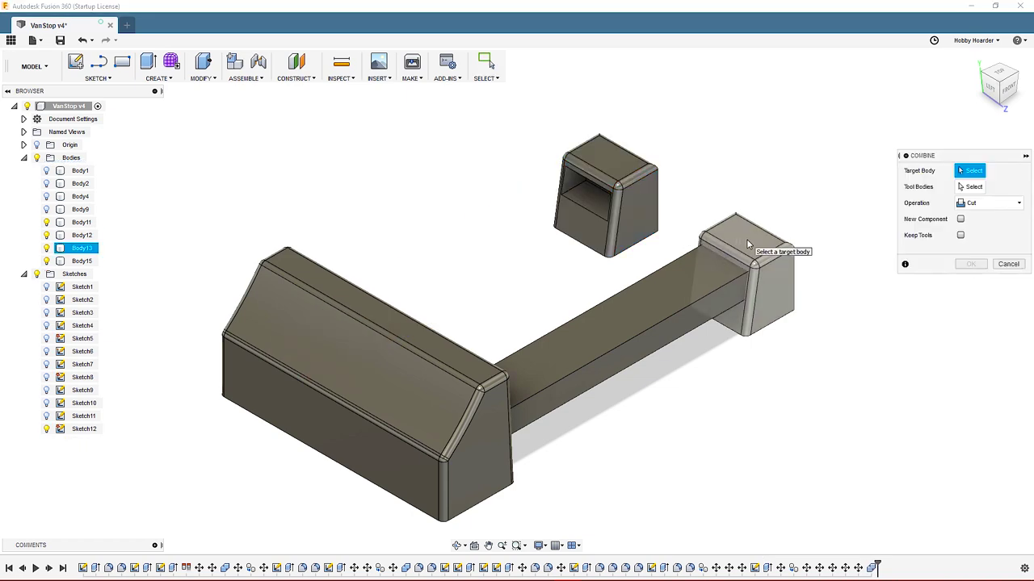
left_click(641, 304)
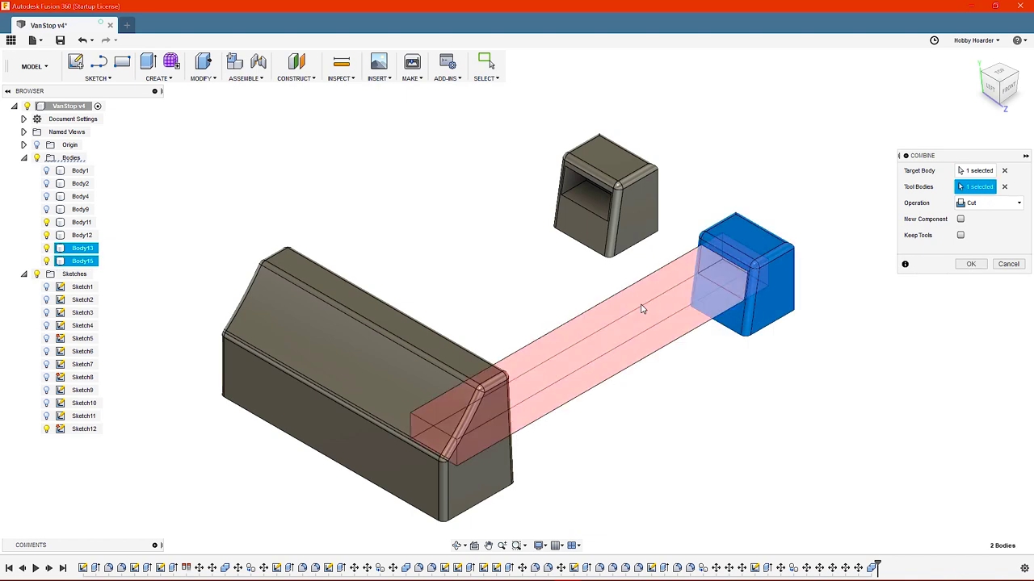
left_click(972, 264)
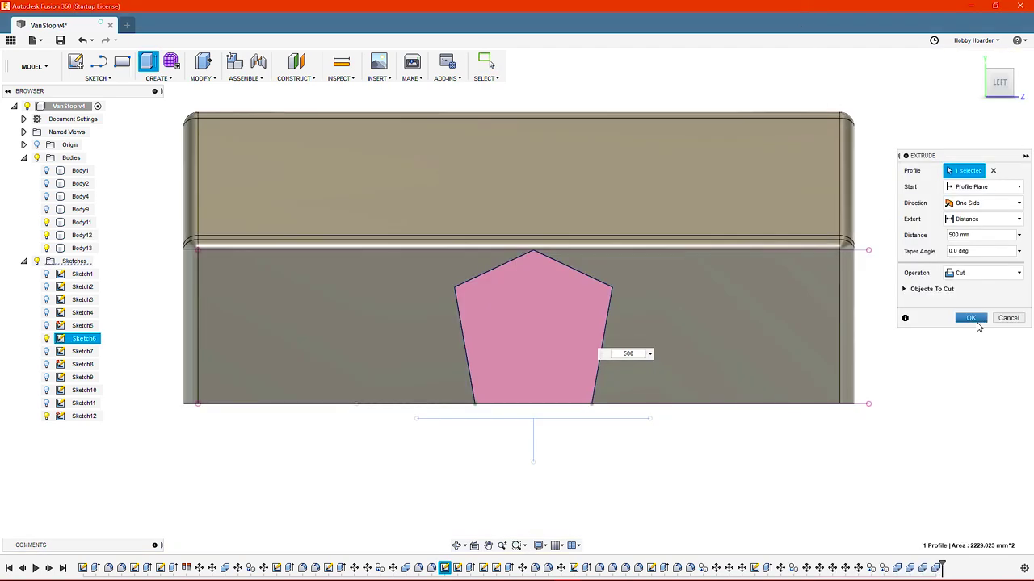
- Apply the 500 mm pentagon cut through the bodies and return to the Home view
left_click(970, 318)
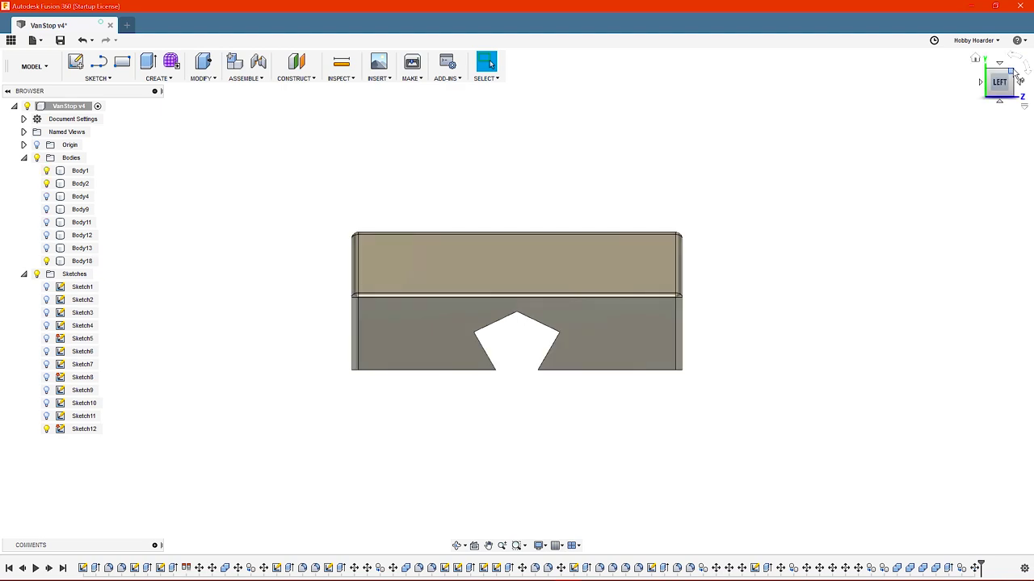
left_click(1016, 75)
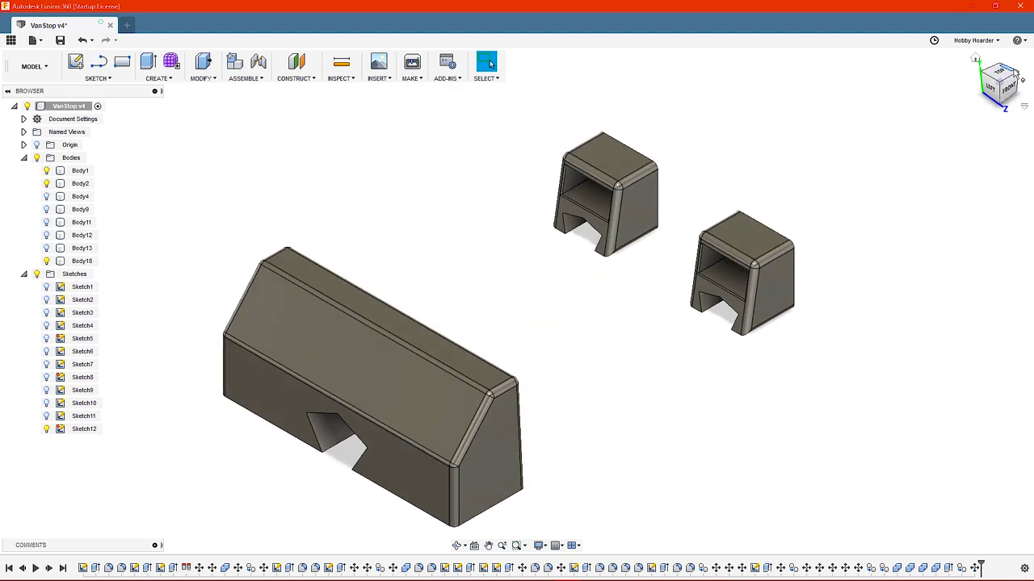